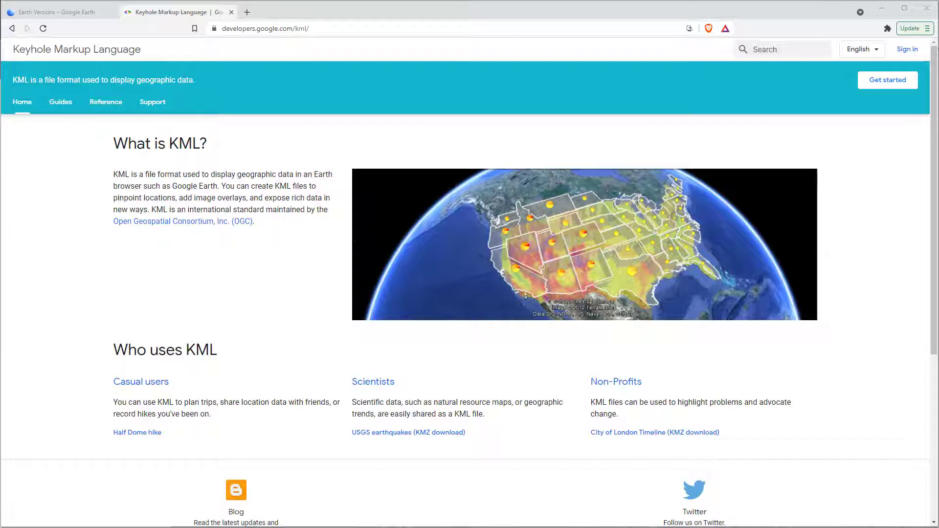
# Switch to the Google Earth Versions browser tab, leaving the KML documentation behind
pyautogui.click(50, 9)
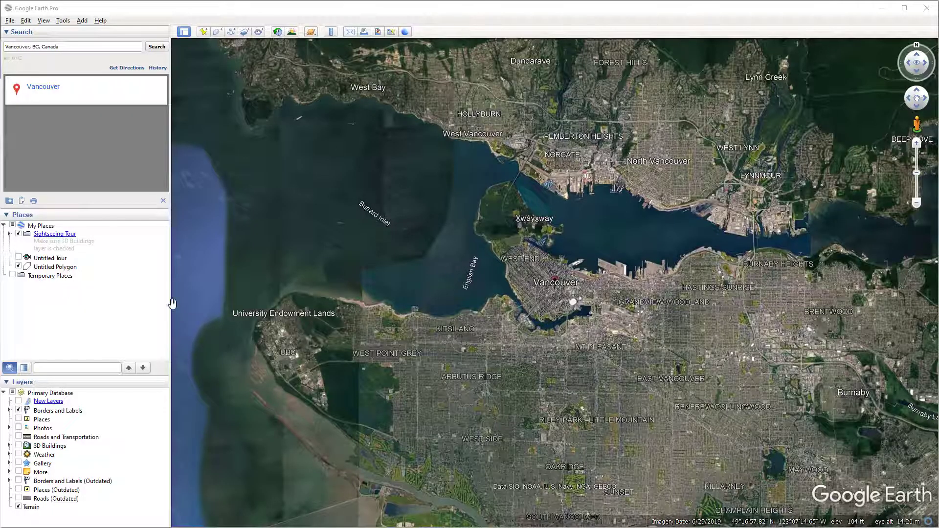
pyautogui.click(82, 21)
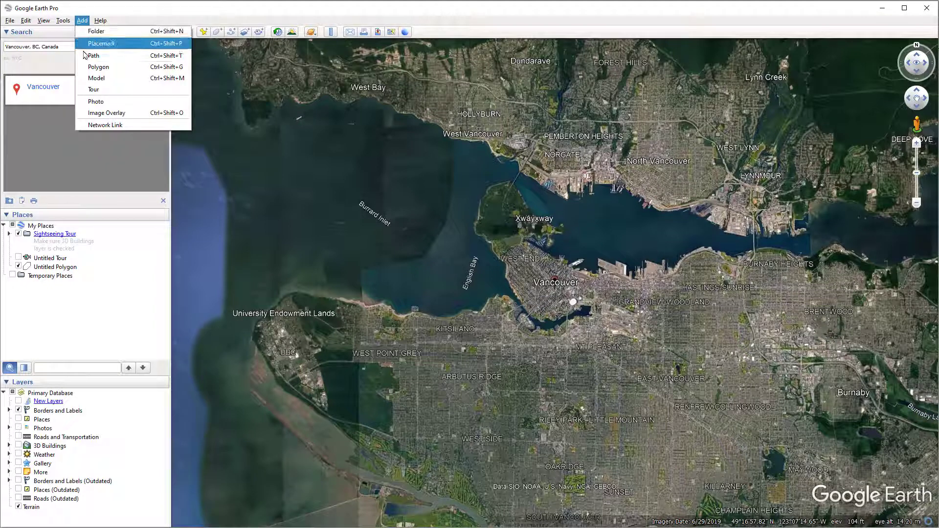
pyautogui.click(172, 8)
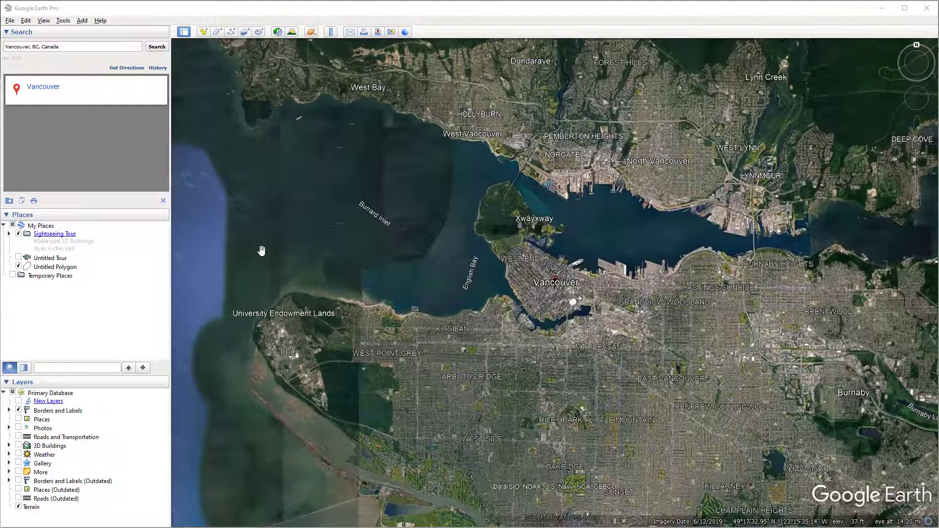
# Import the CWB_COASTL shapefile from FeatureClass_Layer, filtering to ESRI Shape (*.shp) files
pyautogui.click(9, 21)
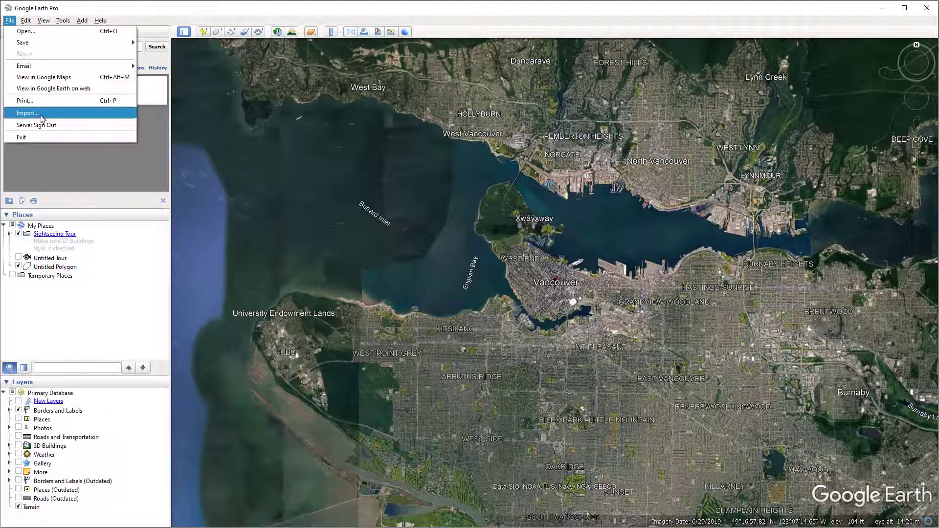
pyautogui.click(10, 21)
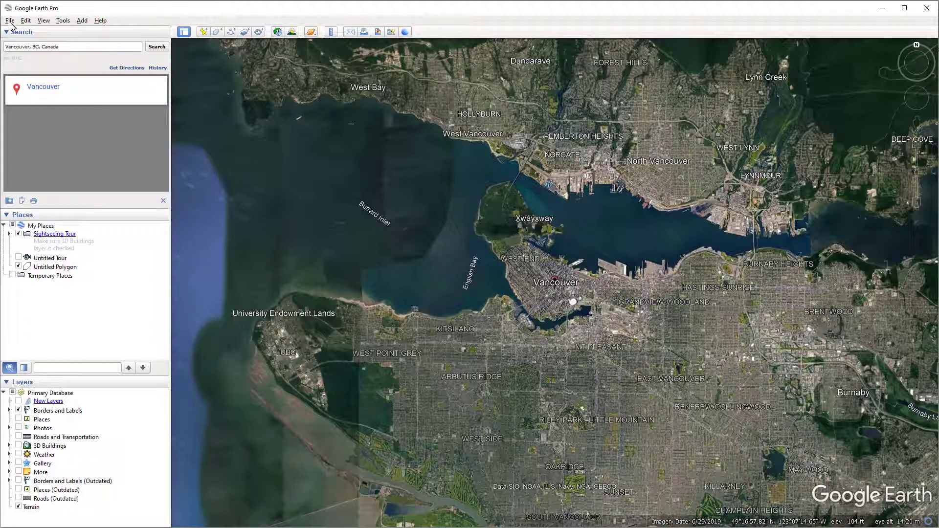
pyautogui.click(11, 21)
pyautogui.click(25, 31)
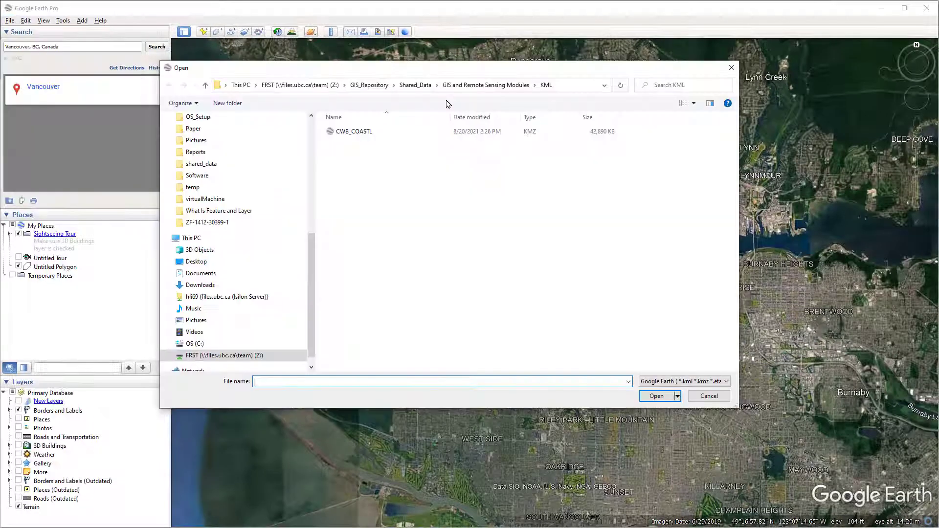
pyautogui.click(468, 89)
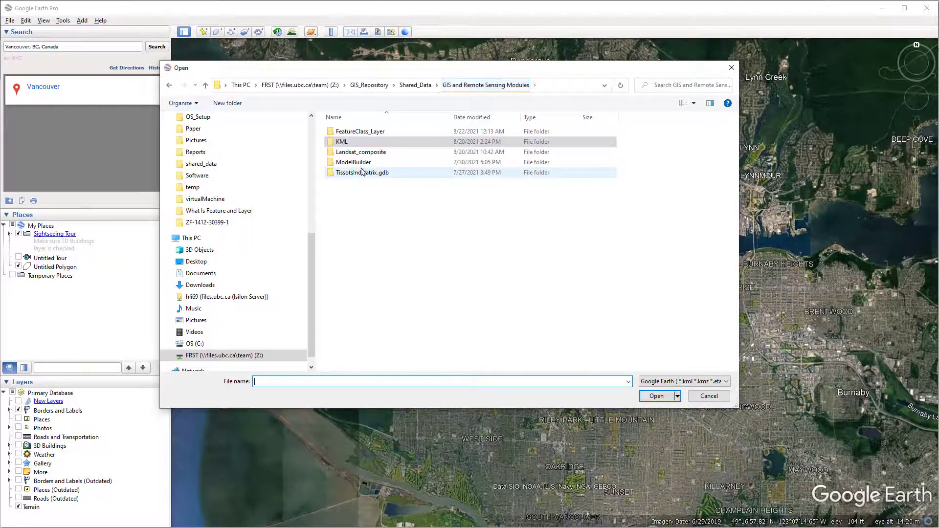
pyautogui.doubleClick(375, 133)
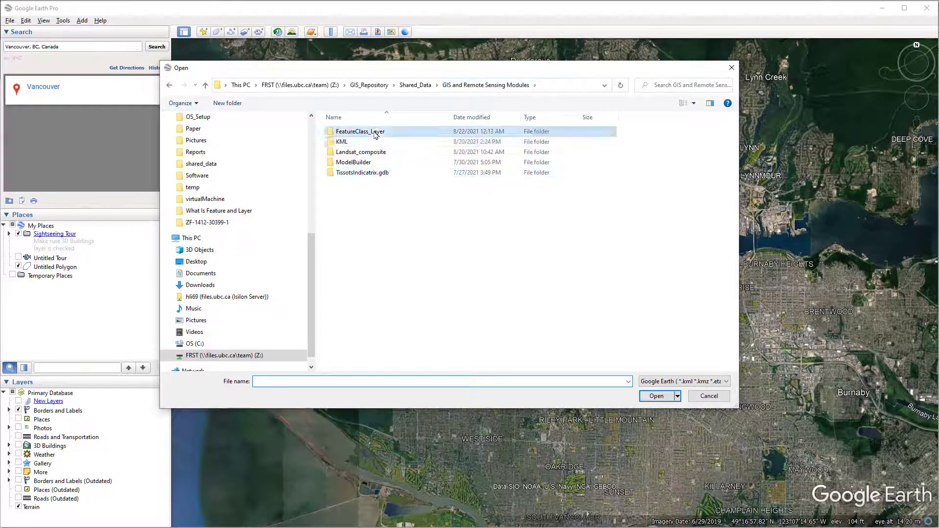
pyautogui.click(697, 385)
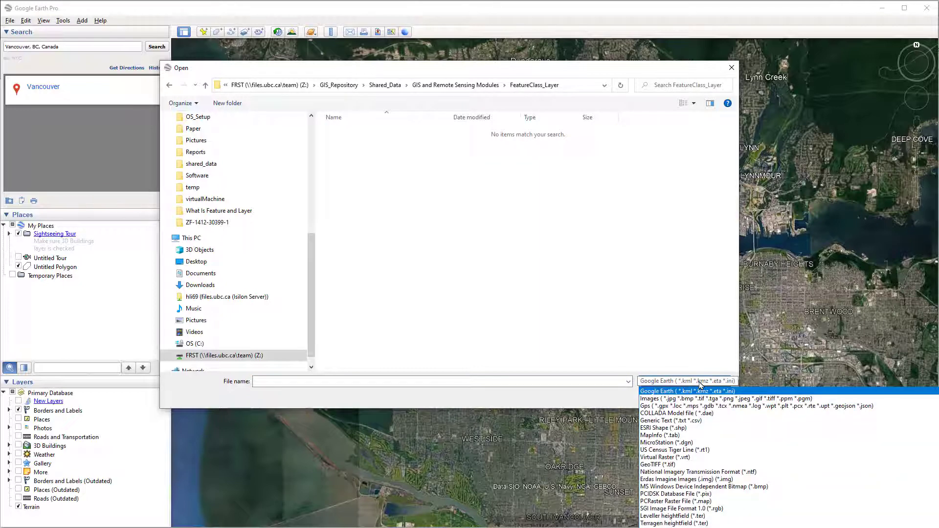
pyautogui.click(690, 428)
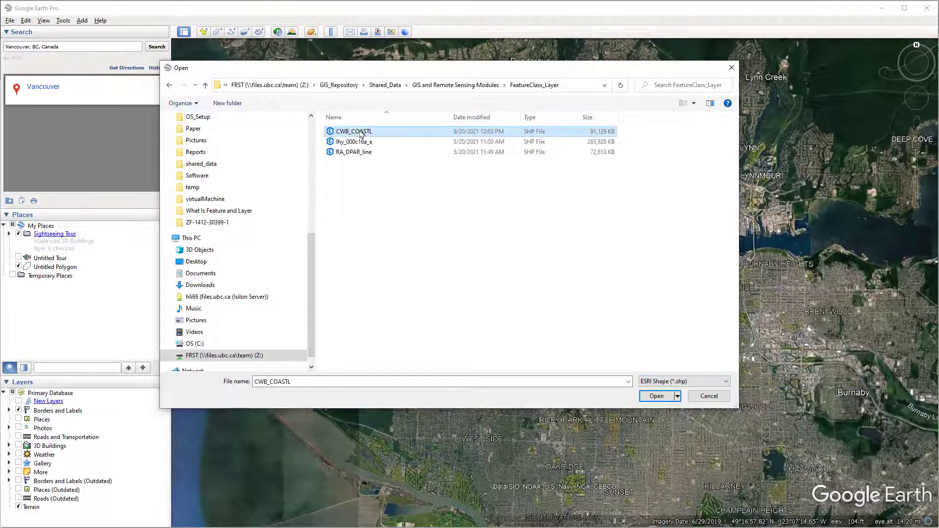
pyautogui.click(656, 396)
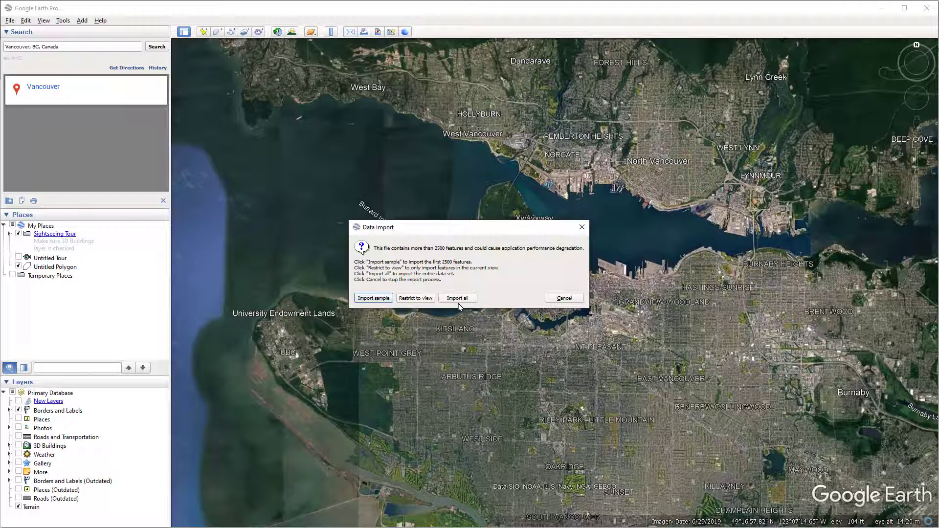
# Restrict the import to the current view, accept the 69 features, and skip the style template
pyautogui.click(413, 300)
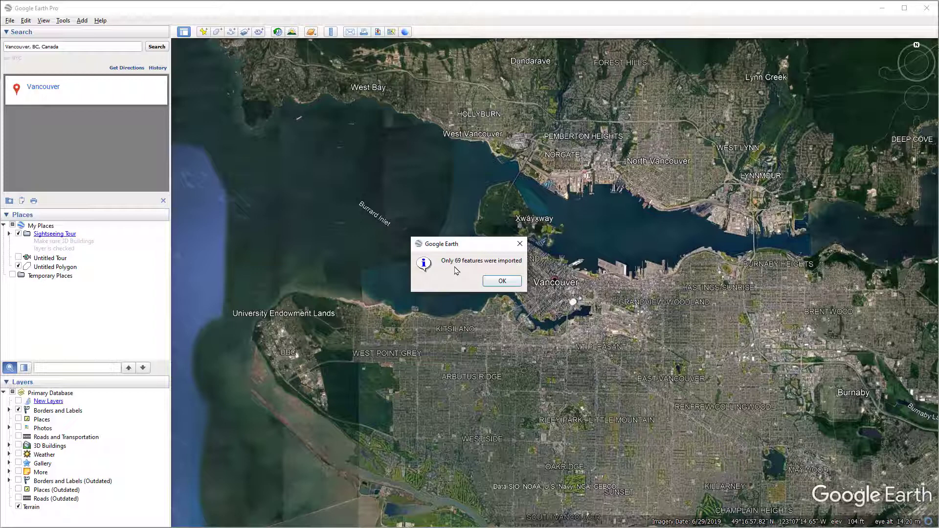
pyautogui.click(499, 281)
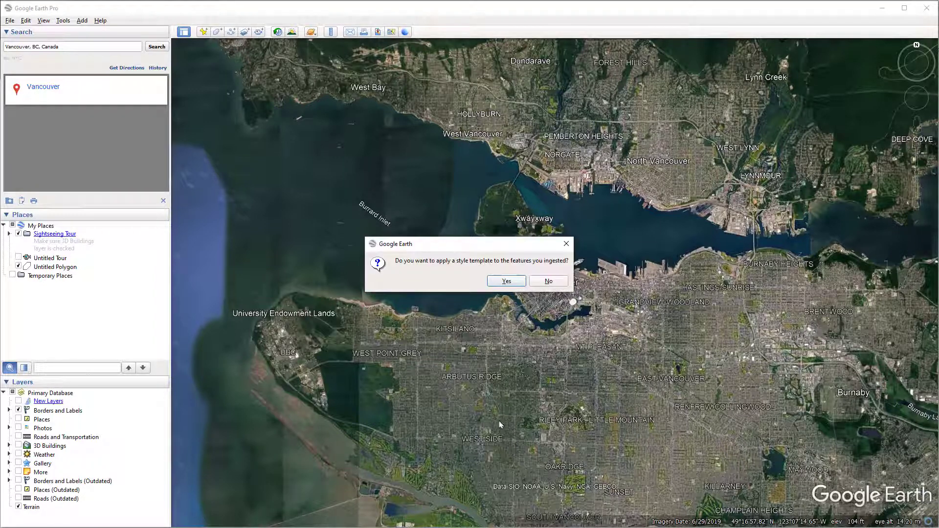
pyautogui.click(557, 282)
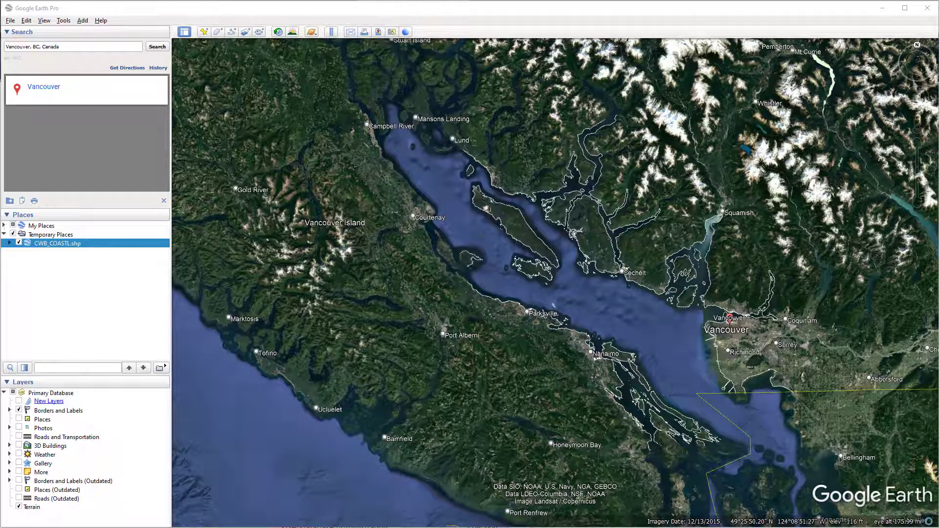
# Open the LC08 Landsat GeoTIFF from the Landsat_Vancouver_image folder
pyautogui.click(10, 20)
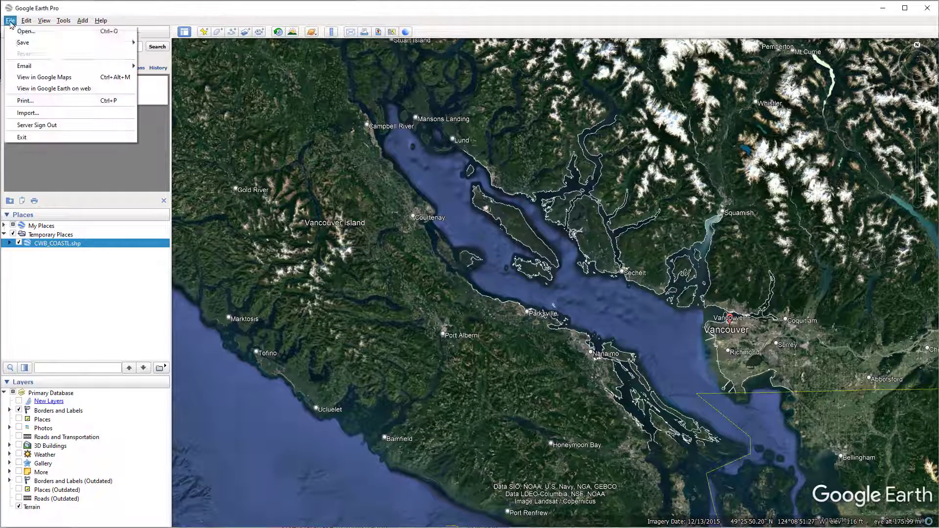
pyautogui.press('Escape')
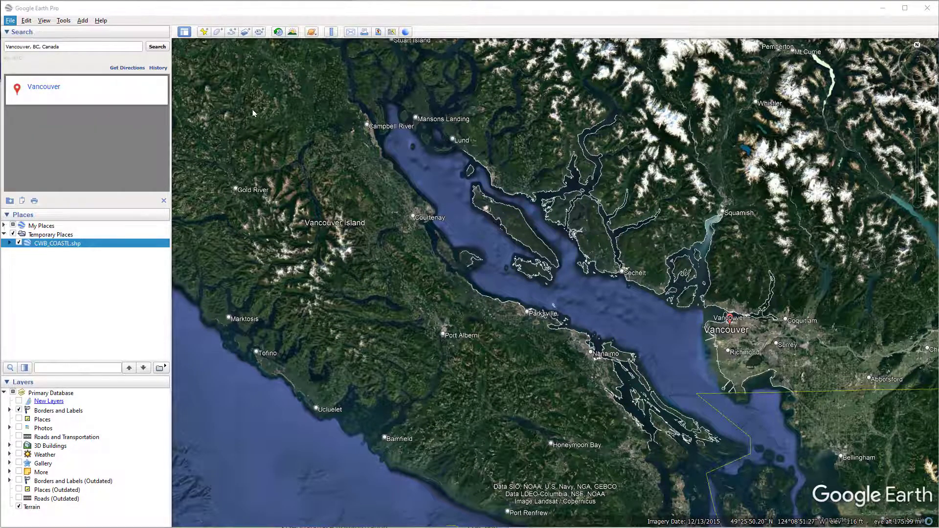
pyautogui.hotkey('ctrl', 'o')
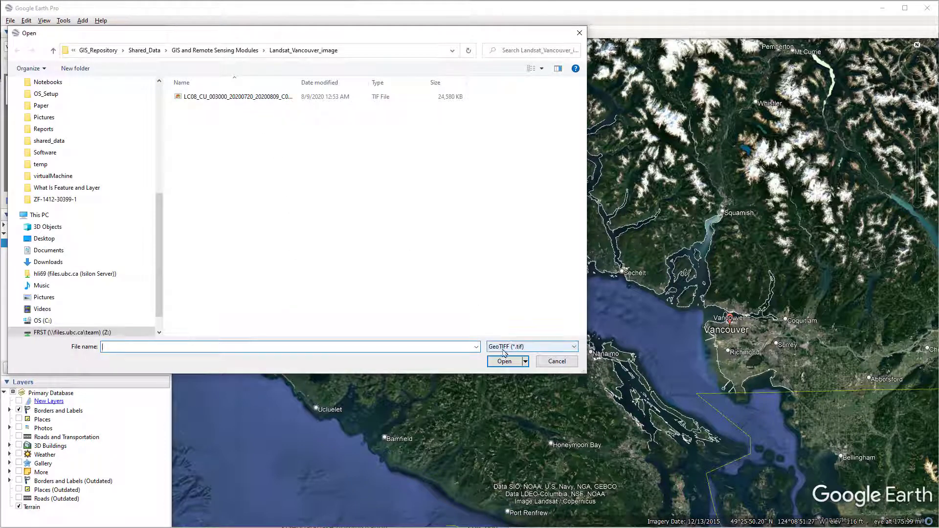
pyautogui.click(218, 98)
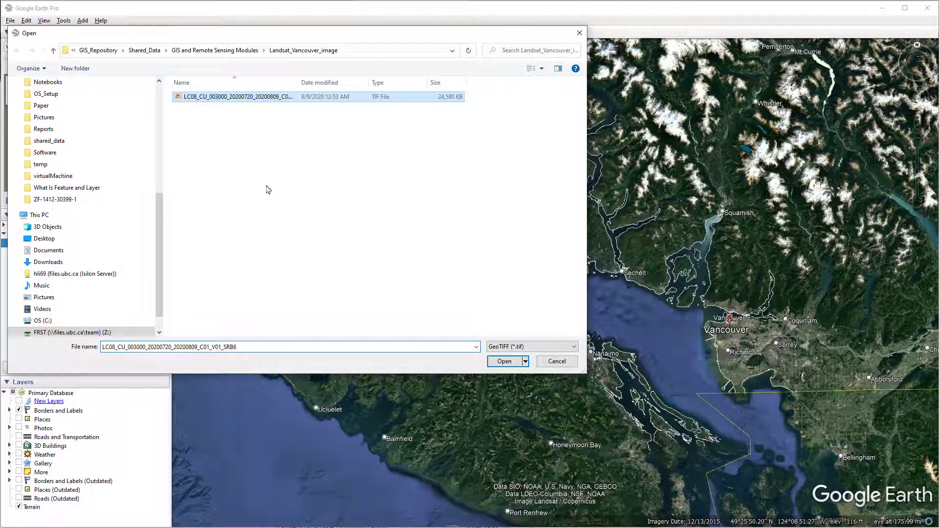
pyautogui.click(504, 361)
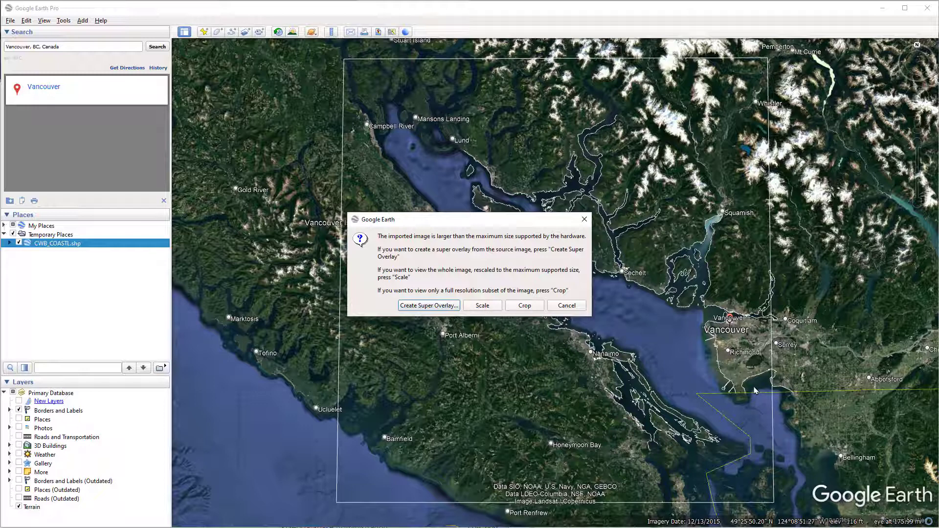
# Crop the Landsat image to a full-resolution subset centred on Vancouver and add it as an overlay
pyautogui.click(524, 307)
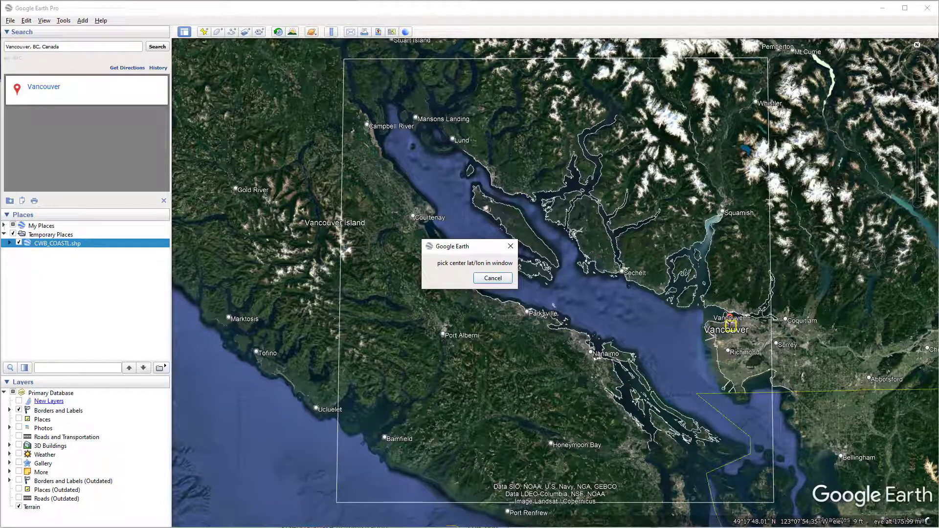
pyautogui.click(714, 332)
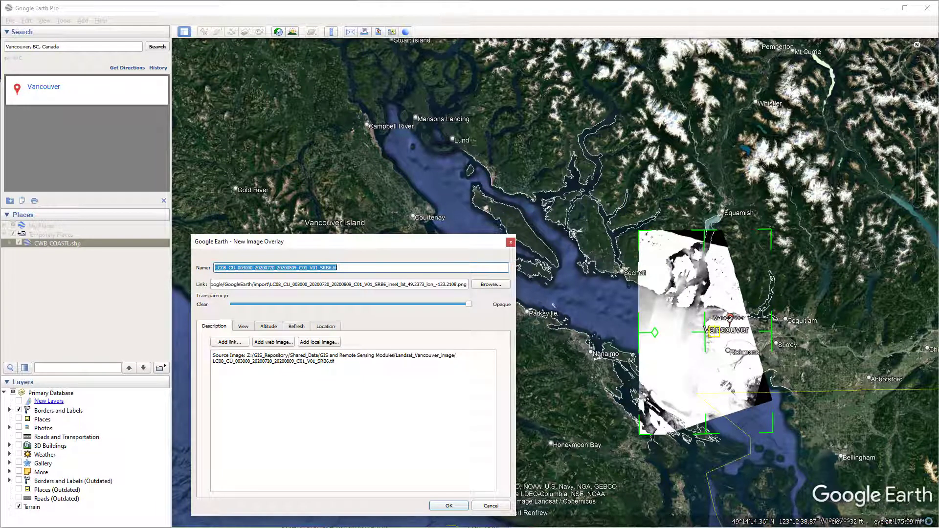
pyautogui.click(448, 506)
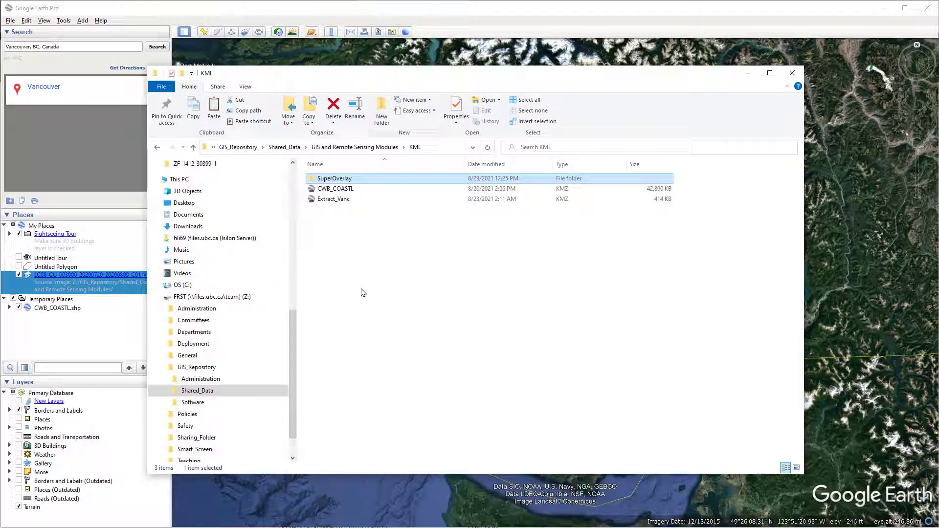
# Open one of the 352 KMZ tiles in the SuperOverlay folder in Google Earth
pyautogui.doubleClick(369, 177)
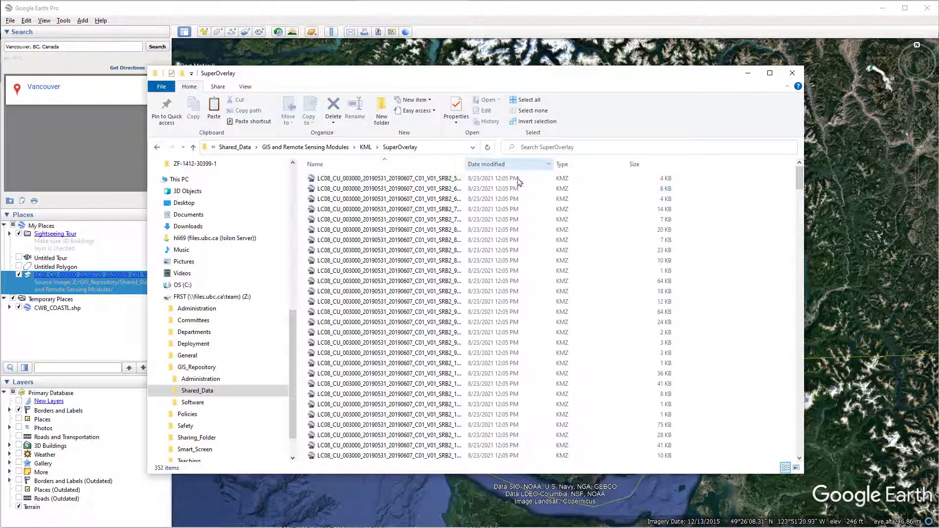
pyautogui.moveTo(799, 180)
pyautogui.mouseDown()
pyautogui.moveTo(797, 267)
pyautogui.moveTo(797, 189)
pyautogui.mouseUp()
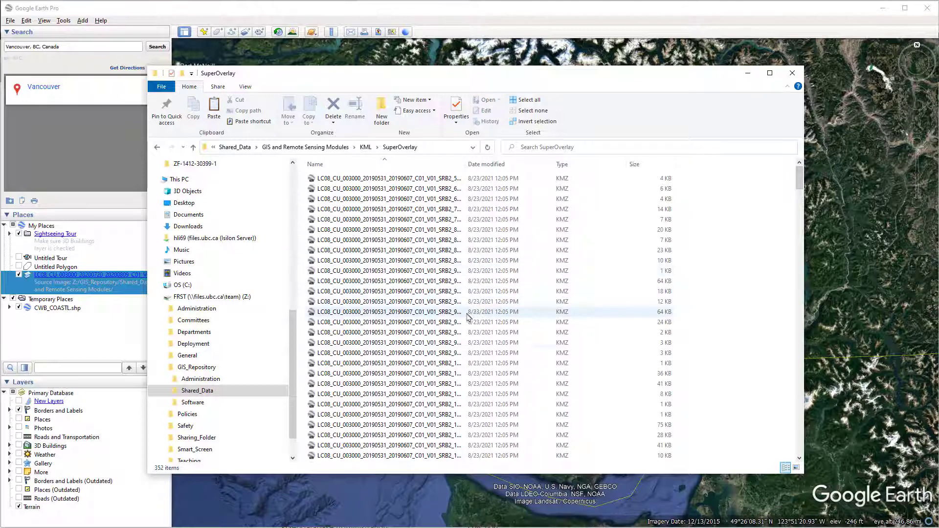
pyautogui.doubleClick(447, 373)
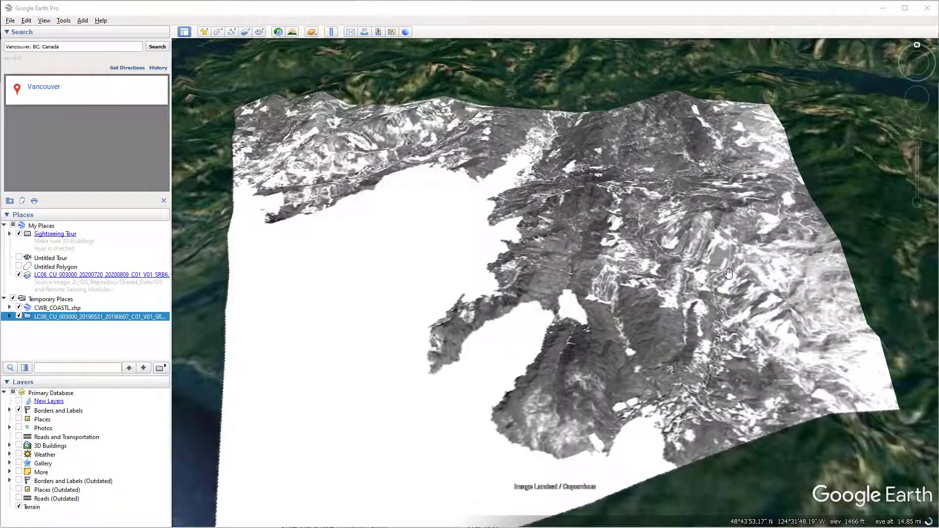
# Zoom in on the loaded grey super-overlay tile and back out to see it in context
pyautogui.scroll(3, 670, 307)
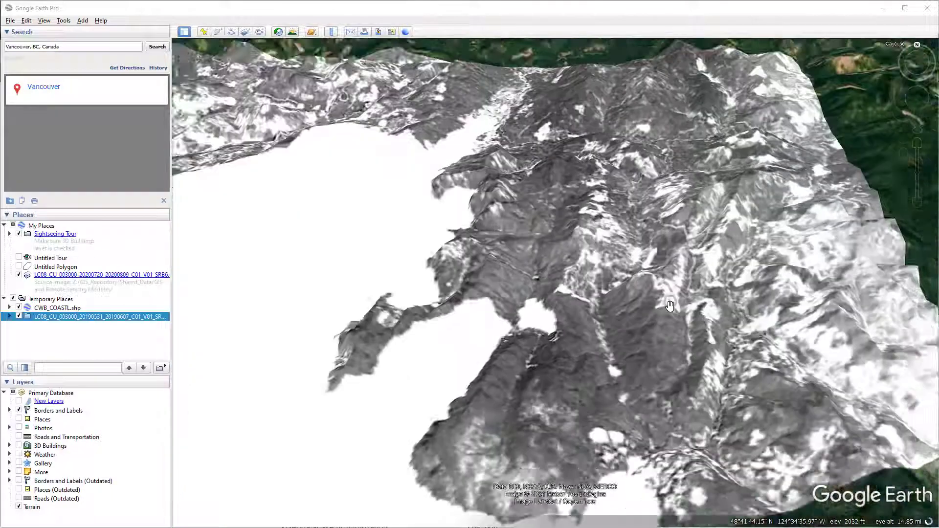
pyautogui.scroll(-5, 670, 300)
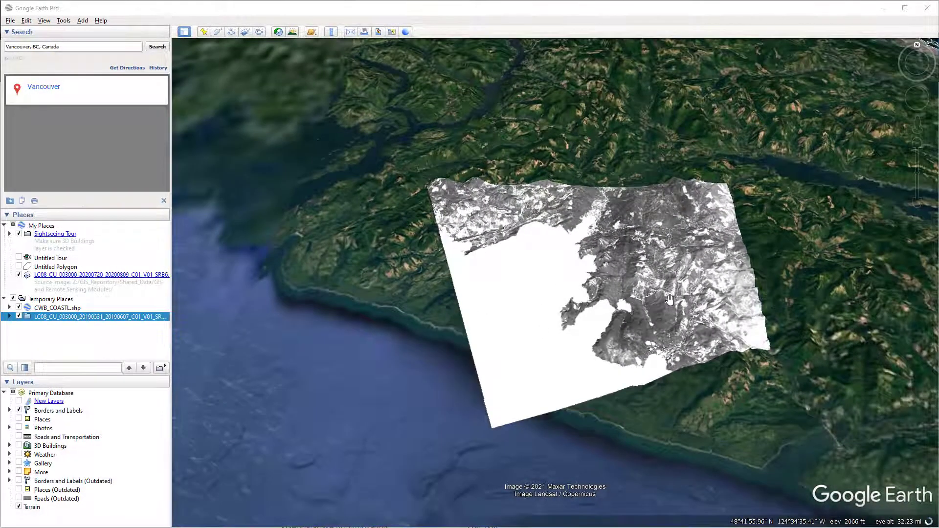
pyautogui.scroll(-3, 669, 300)
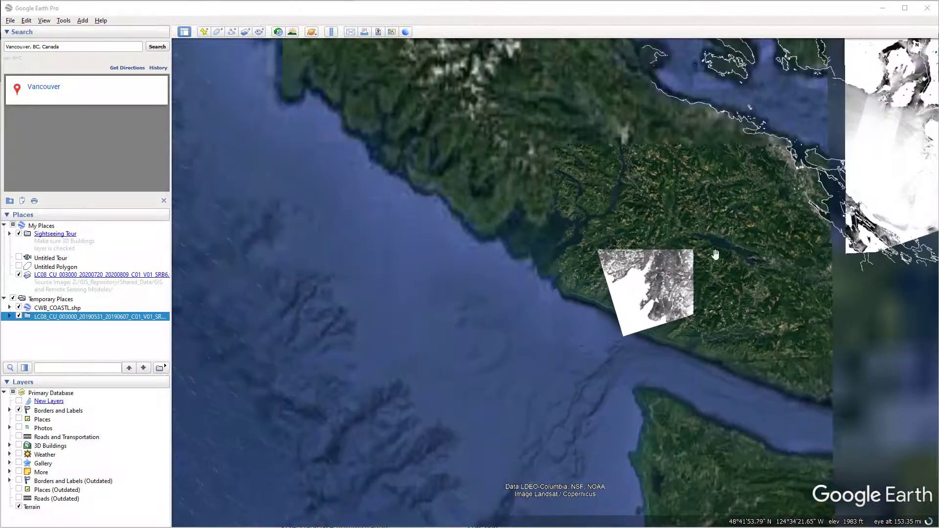
pyautogui.scroll(-5, 635, 364)
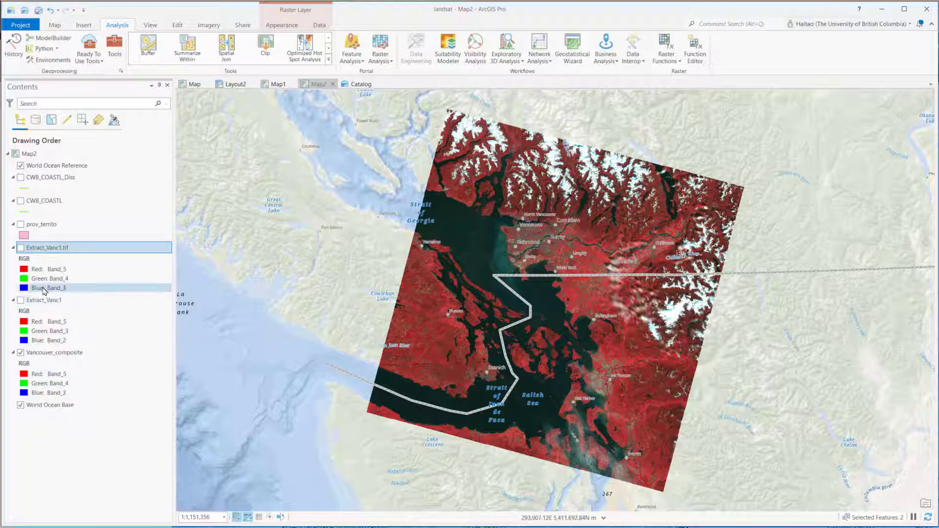
# Show the Extract_Vanc1 layer instead of Vancouver_composite, then return to the KML folder
pyautogui.click(20, 300)
pyautogui.click(21, 352)
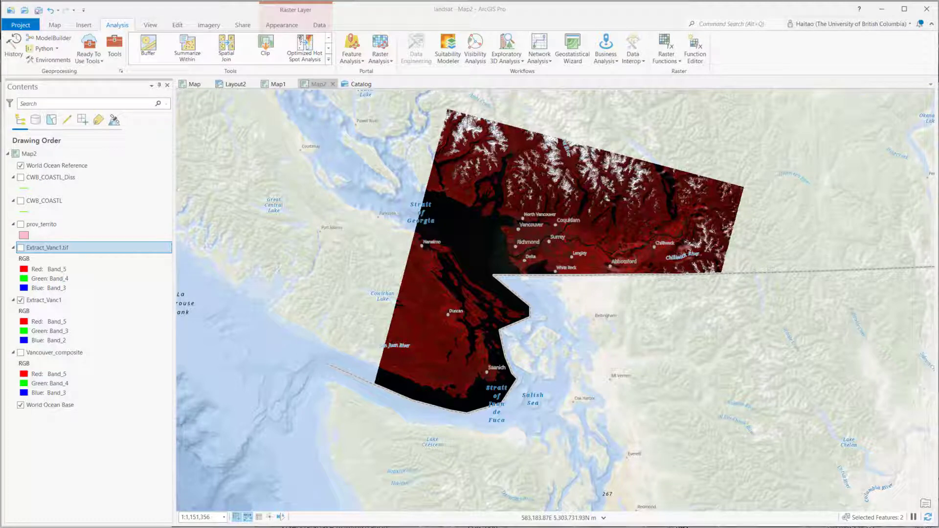
pyautogui.click(322, 190)
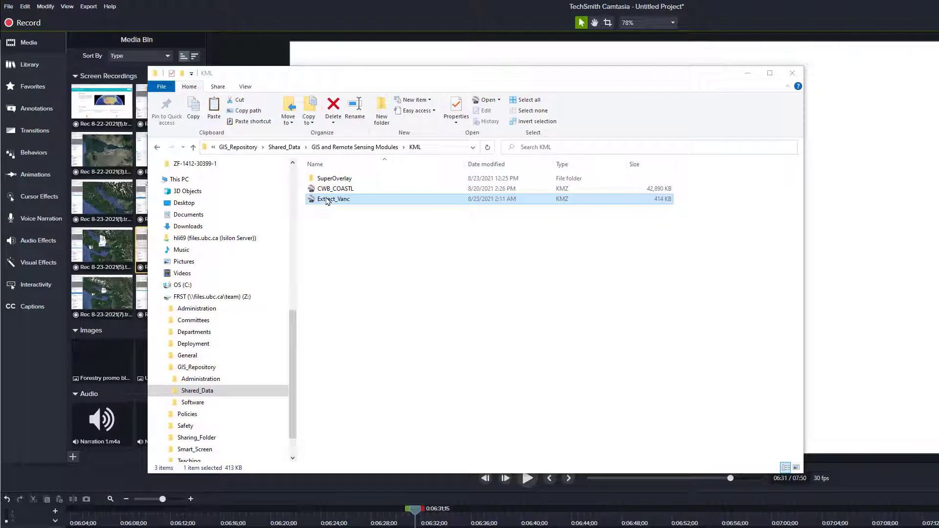
# Load Extract_Vanc.kmz from the KML folder into Google Earth Pro
pyautogui.doubleClick(316, 200)
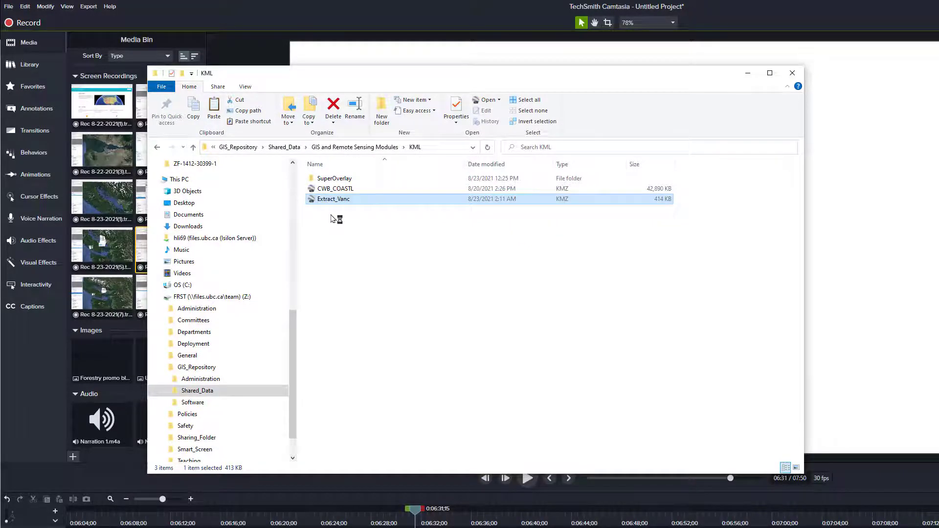